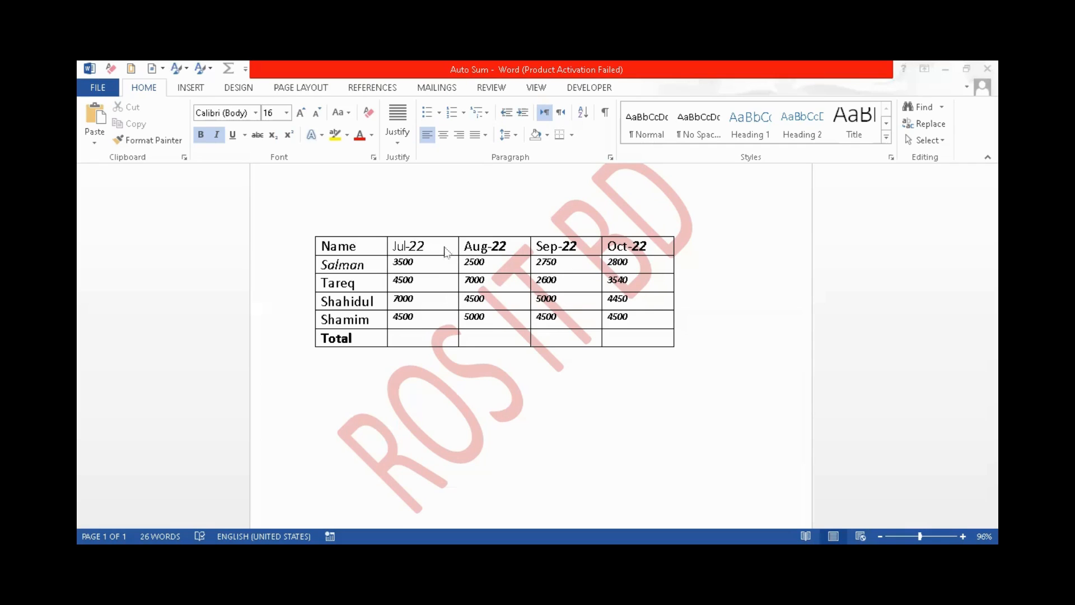
- Insert automatic sums in the Total row for Jul-22, Aug-22, Sep-22 and Oct-22 with the Sum command
{"action": "left_click", "coordinate": [403, 340]}
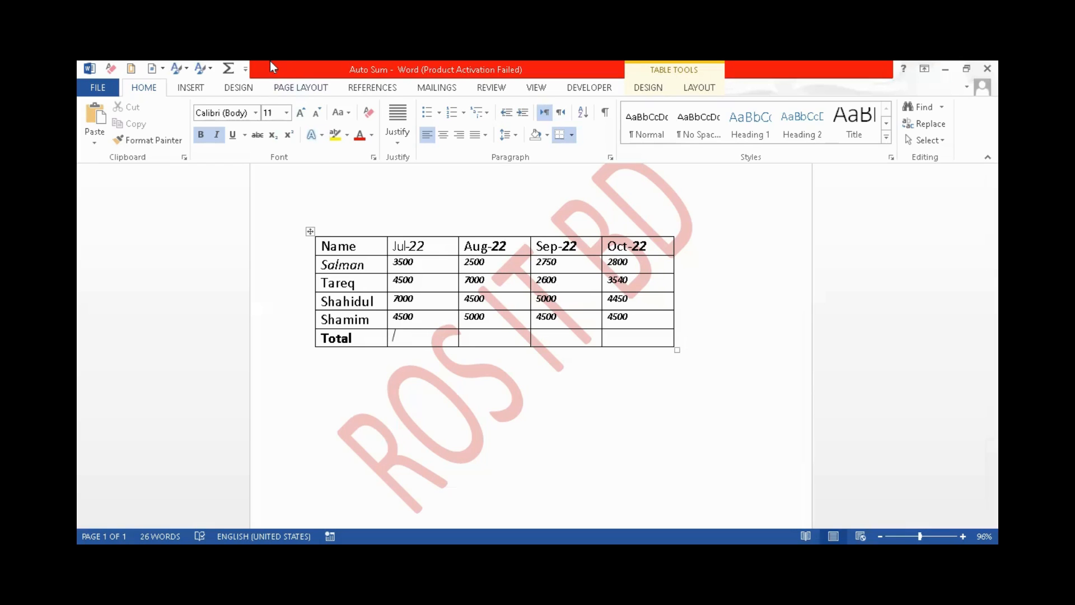
{"action": "left_click", "coordinate": [228, 69]}
{"action": "key", "text": "Tab"}
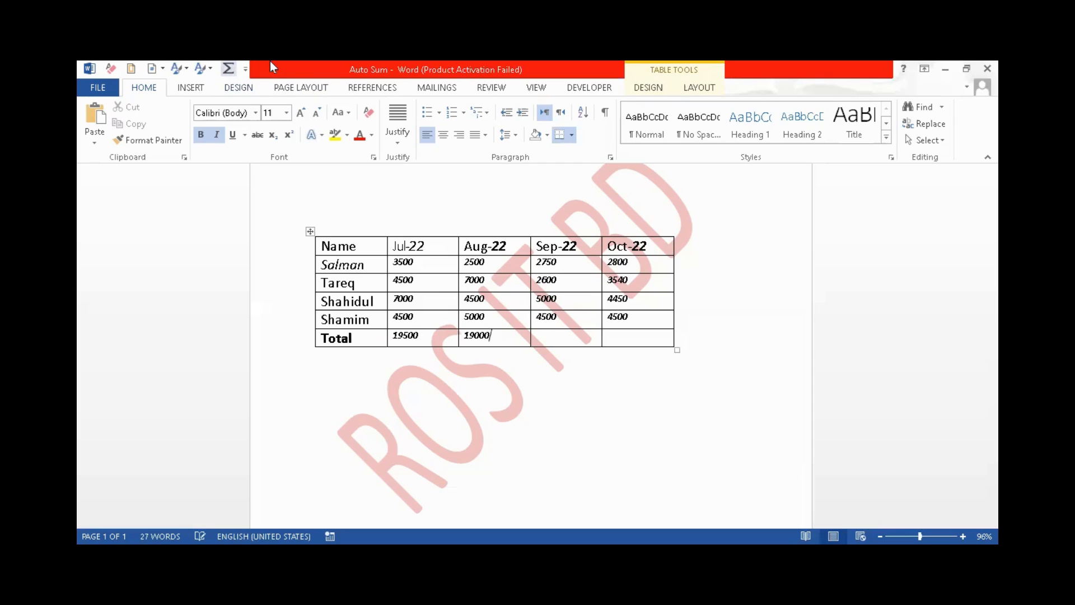
{"action": "key", "text": "Tab"}
{"action": "left_click", "coordinate": [229, 68]}
{"action": "key", "text": "Tab"}
{"action": "left_click", "coordinate": [228, 68]}
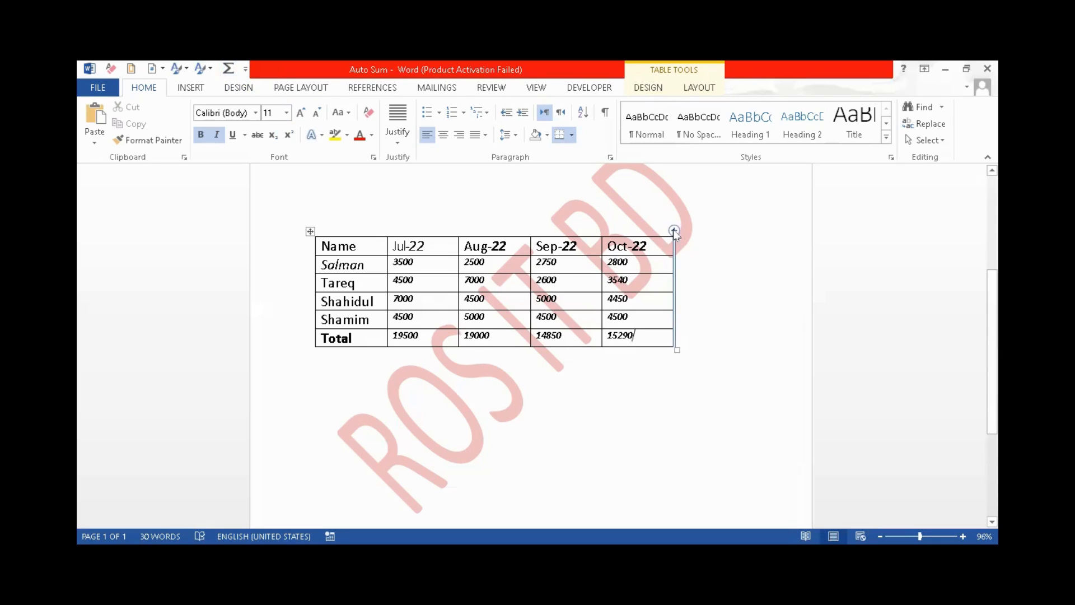
- Add a column after Oct-22 in the table and enter TOTAL as its heading
{"action": "left_click", "coordinate": [674, 230]}
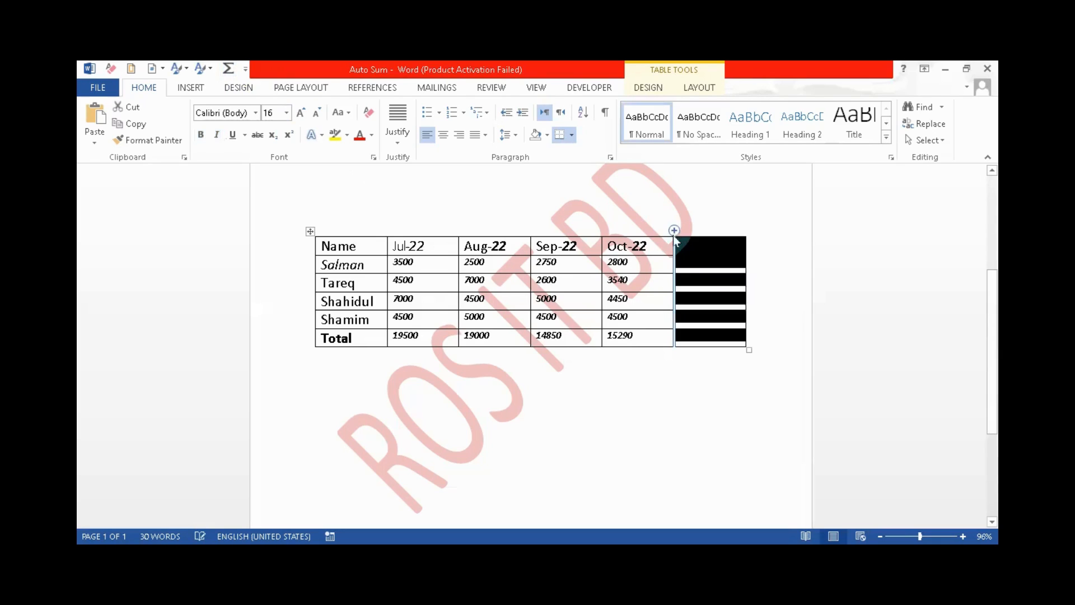
{"action": "left_click", "coordinate": [707, 283]}
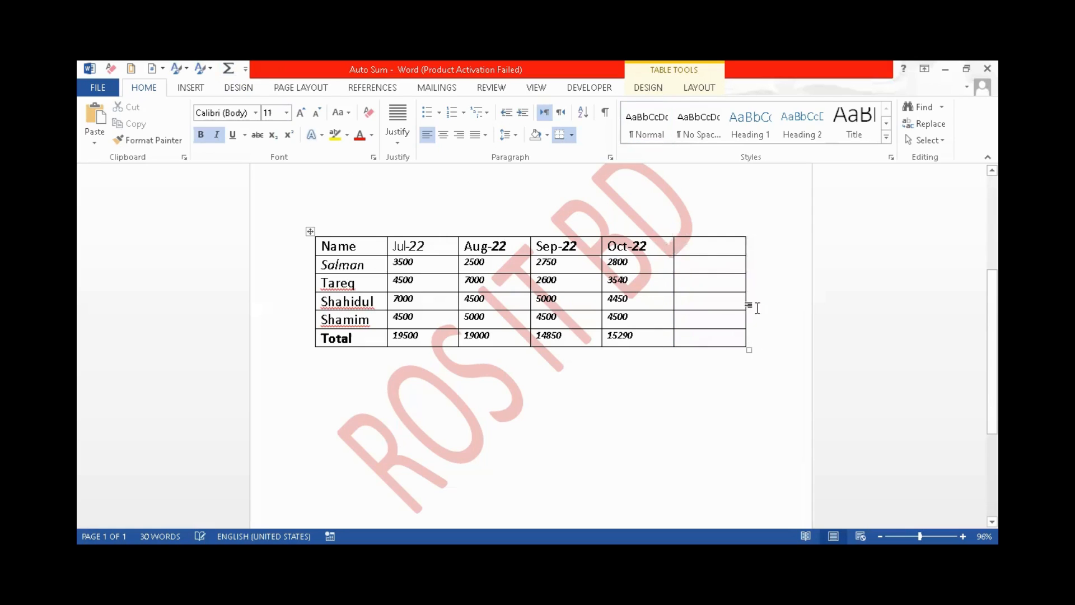
{"action": "left_click", "coordinate": [706, 250]}
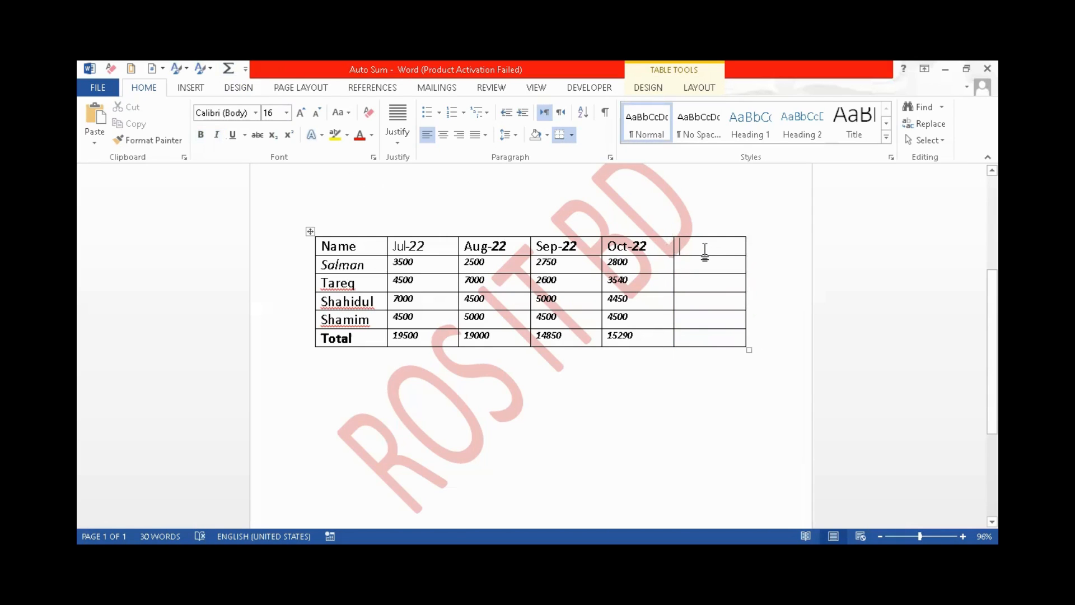
{"action": "type", "text": "TOTAL"}
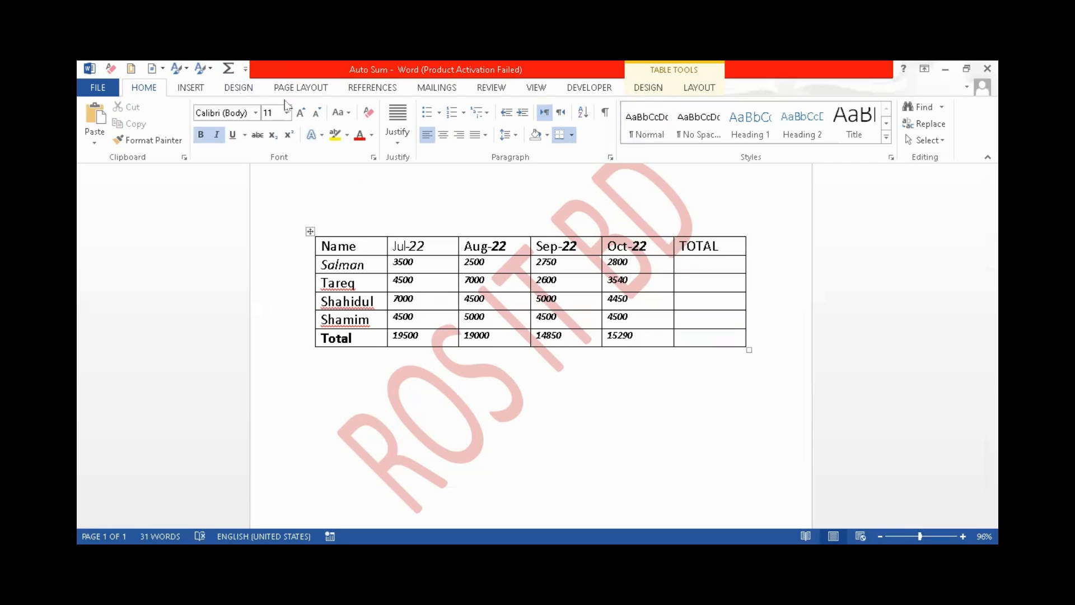
- Fill every cell below the TOTAL heading with the Sum command, repeating it down through the table's last row
{"action": "left_click", "coordinate": [228, 69]}
{"action": "key", "text": "Down"}
{"action": "type", "text": "11550"}
{"action": "key", "text": "Down"}
{"action": "key", "text": "F4"}
{"action": "key", "text": "Down"}
{"action": "key", "text": "F4"}
{"action": "key", "text": "Down"}
{"action": "key", "text": "F4"}
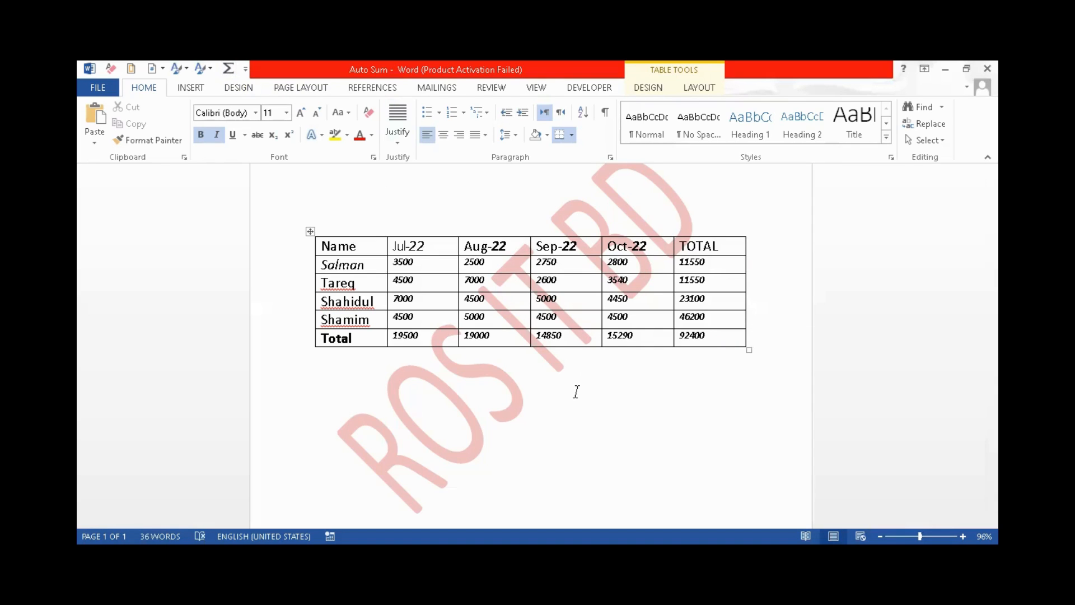
- Open the ribbon customization options and list All Commands as the command source
{"action": "scroll", "coordinate": [575, 390], "scroll_direction": "up", "scroll_amount": 6}
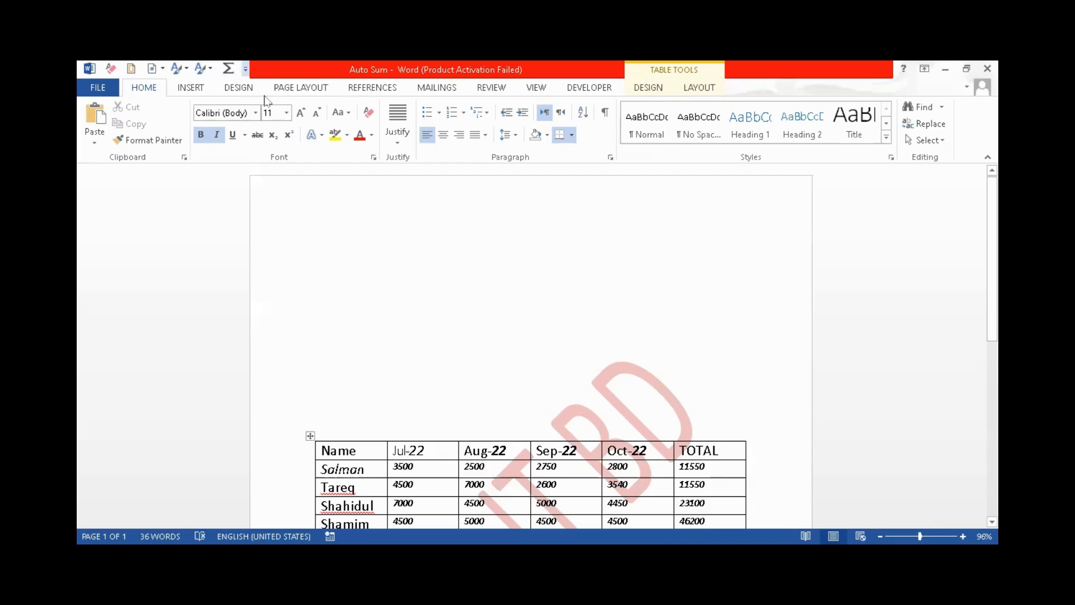
{"action": "left_click", "coordinate": [245, 68]}
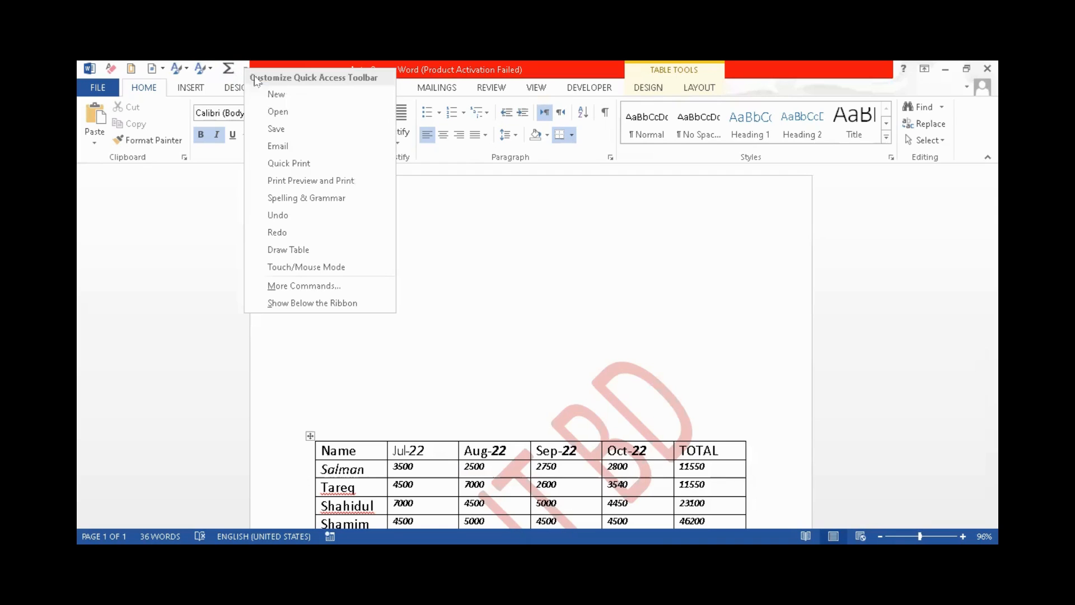
{"action": "left_click", "coordinate": [323, 286]}
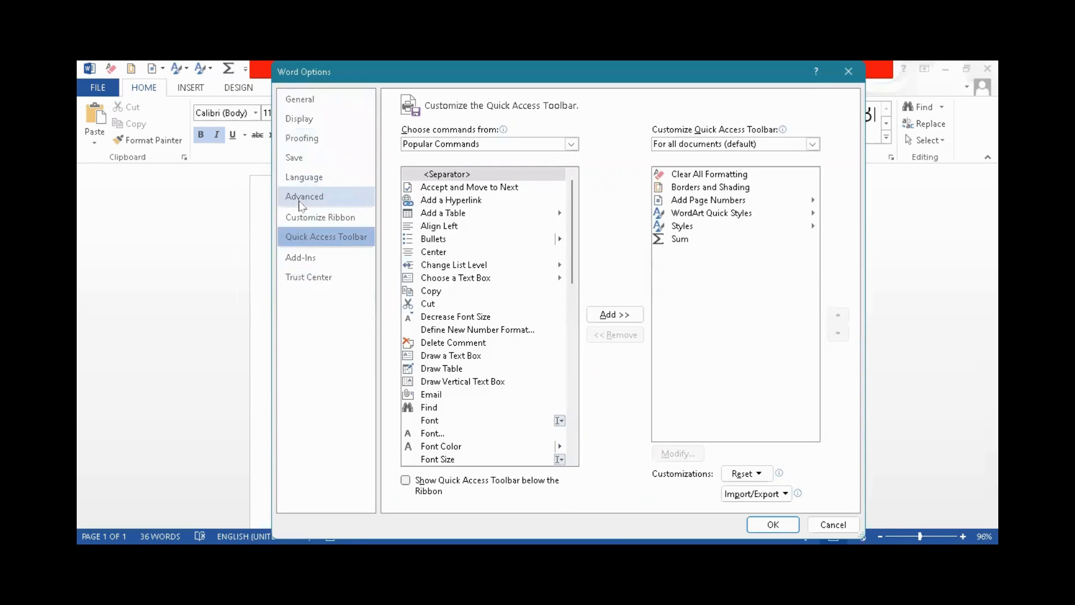
{"action": "left_click", "coordinate": [339, 222]}
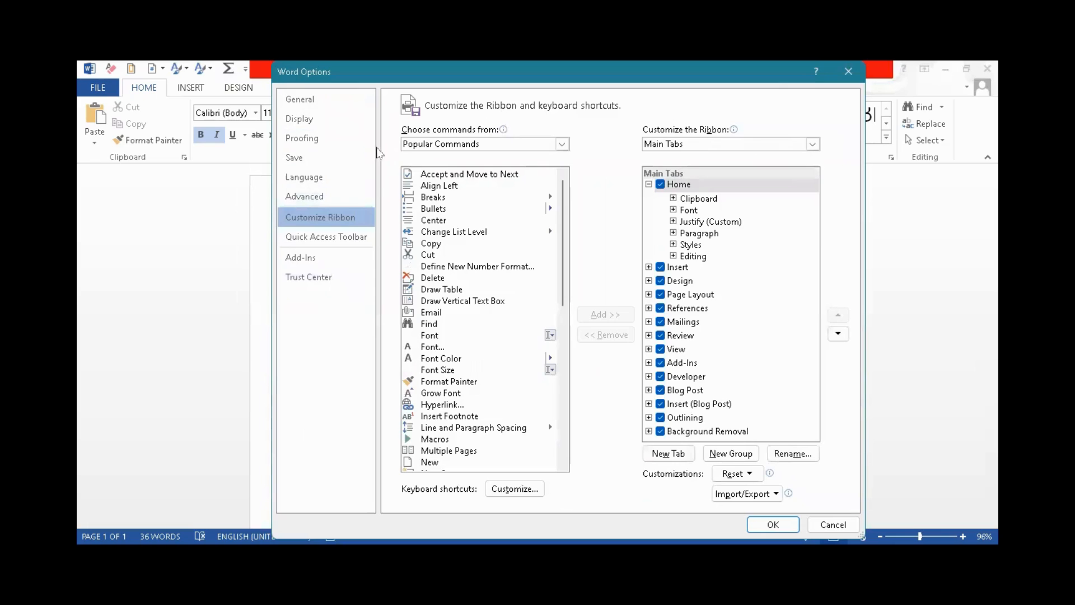
{"action": "left_click", "coordinate": [561, 145]}
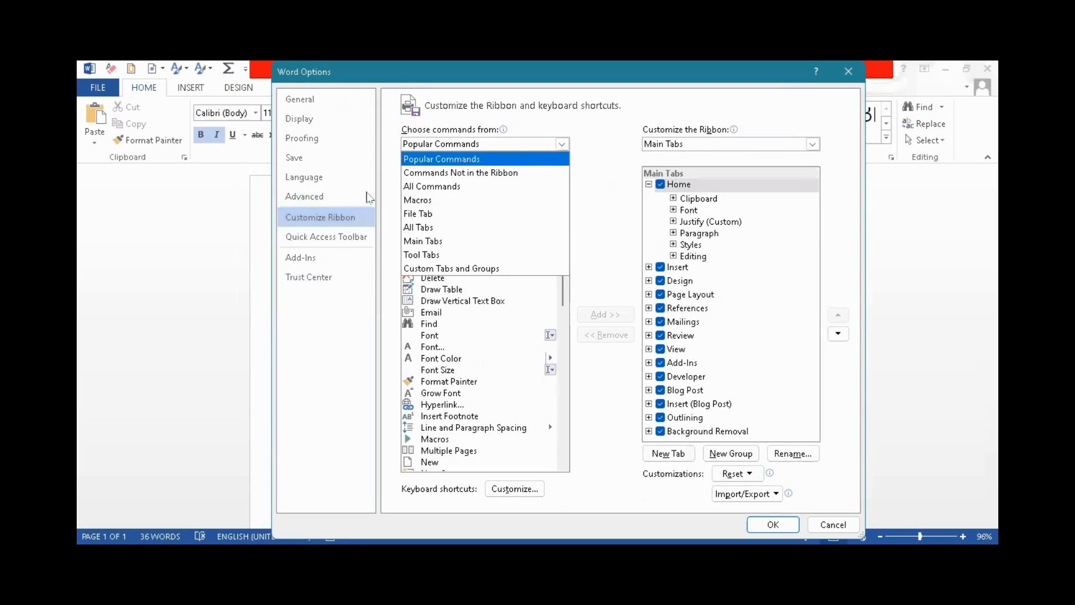
{"action": "left_click", "coordinate": [460, 191]}
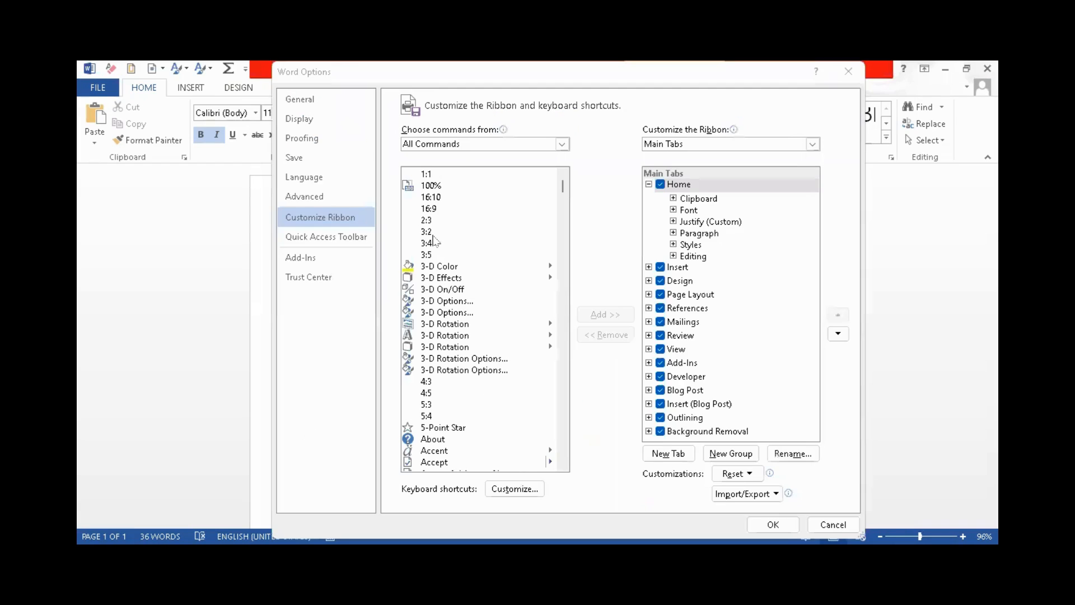
- Locate the Sum command in the All Commands list and select it
{"action": "left_click", "coordinate": [434, 233]}
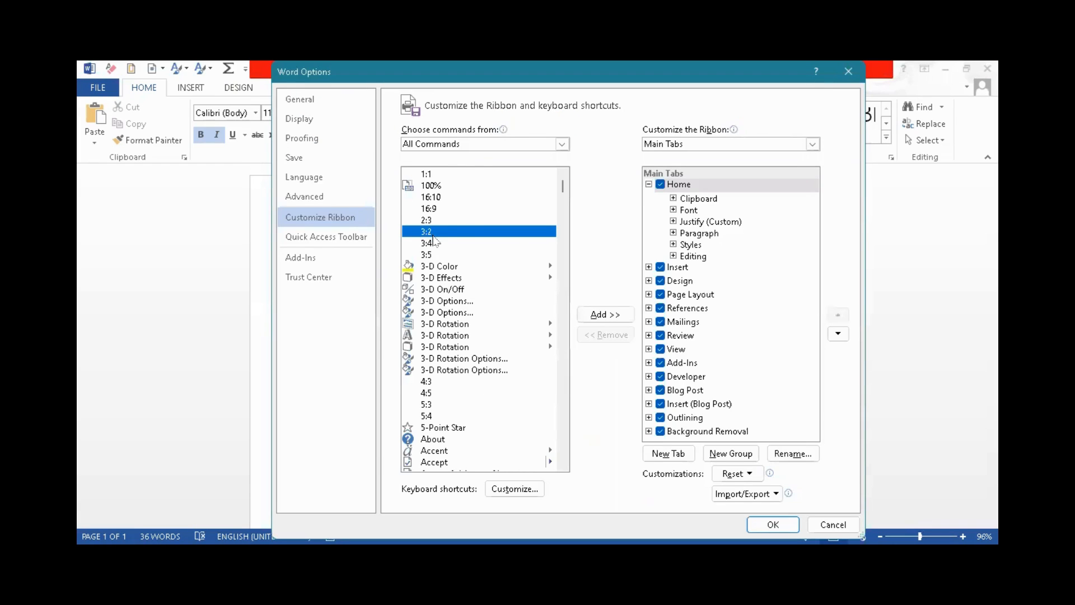
{"action": "key", "text": "s"}
{"action": "key", "text": "t"}
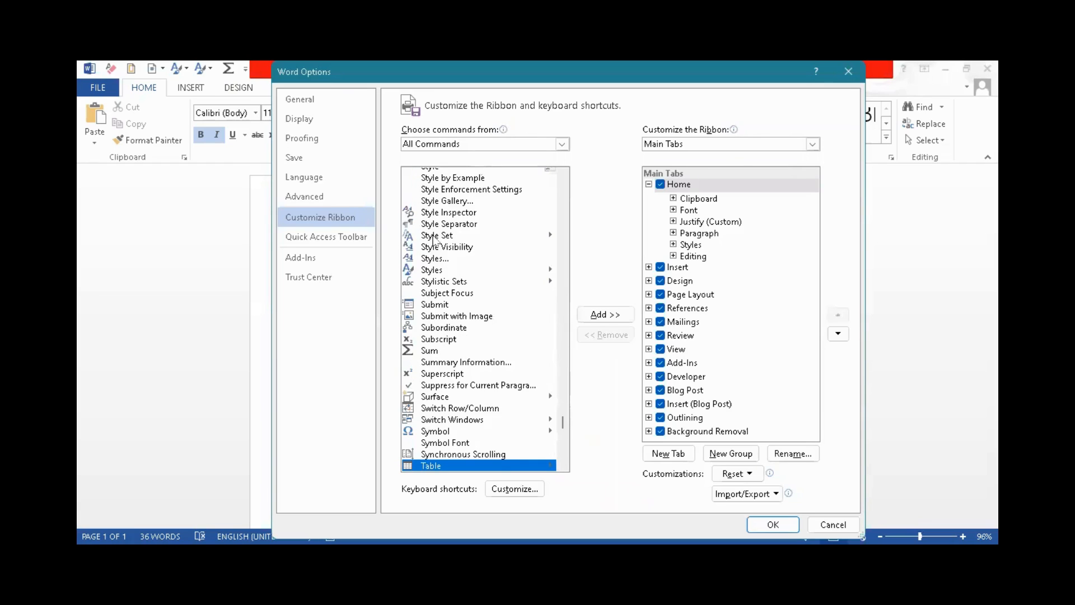
{"action": "left_click", "coordinate": [410, 347]}
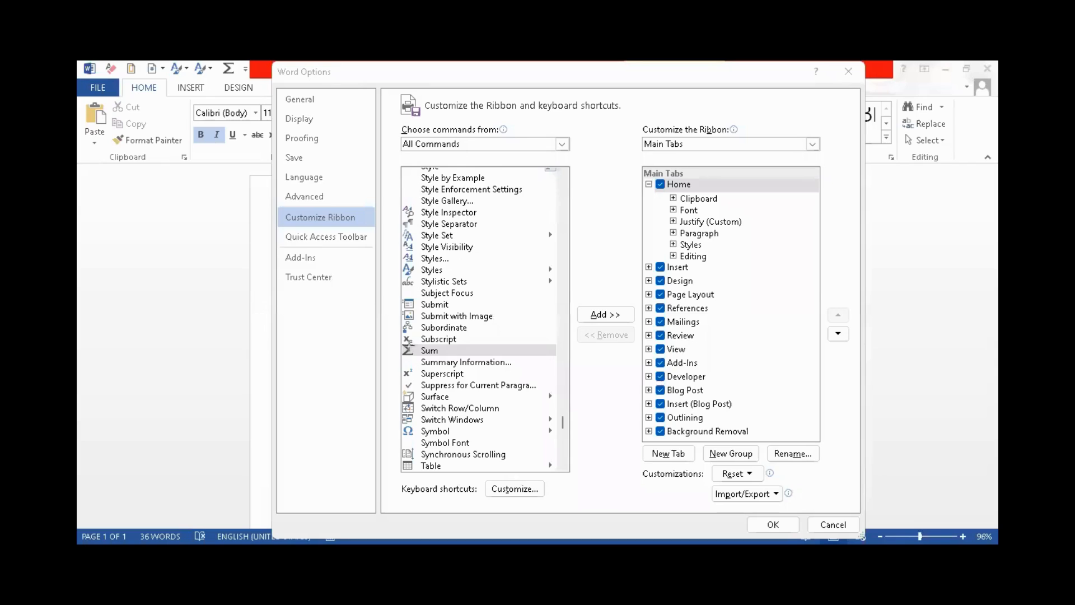
{"action": "mouse_move", "coordinate": [403, 341]}
{"action": "left_mouse_down"}
{"action": "mouse_move", "coordinate": [470, 367]}
{"action": "mouse_move", "coordinate": [502, 360]}
{"action": "left_mouse_up"}
{"action": "mouse_move", "coordinate": [581, 298]}
{"action": "left_mouse_down"}
{"action": "mouse_move", "coordinate": [602, 335]}
{"action": "mouse_move", "coordinate": [649, 336]}
{"action": "left_mouse_up"}
{"action": "left_click", "coordinate": [792, 507]}
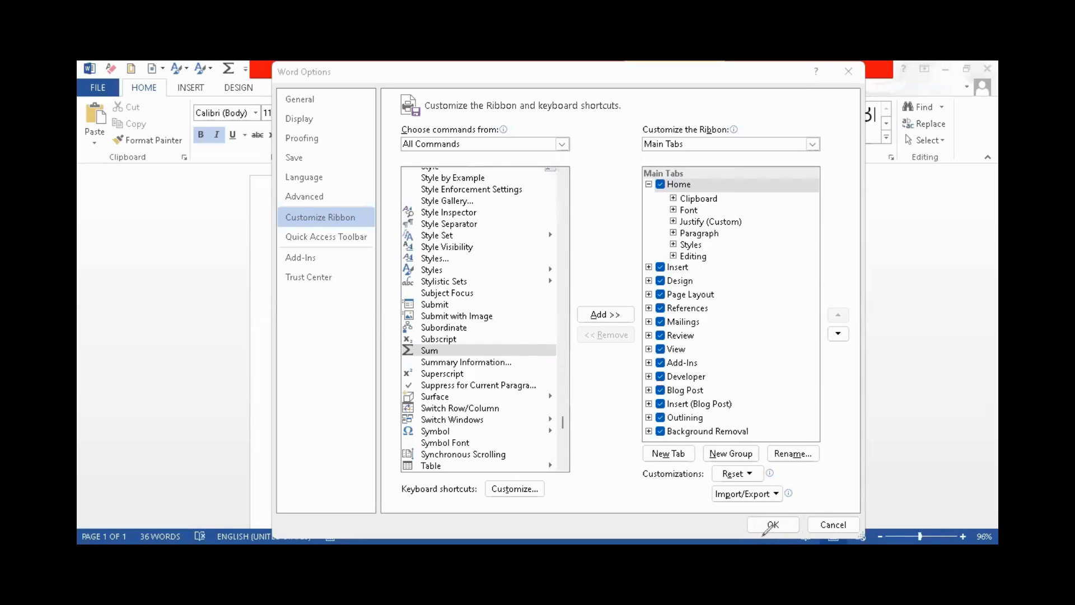